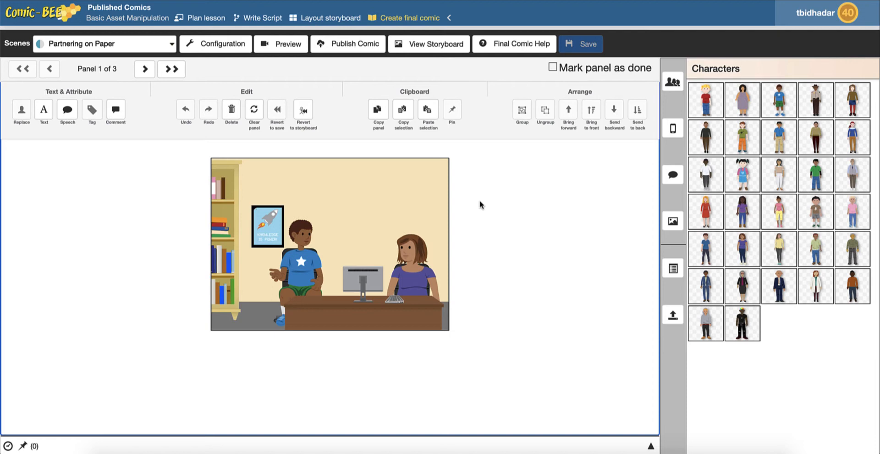
- Select the bookshelf and rocket poster together, copy them, and paste the duplicates into the panel
click(404, 253)
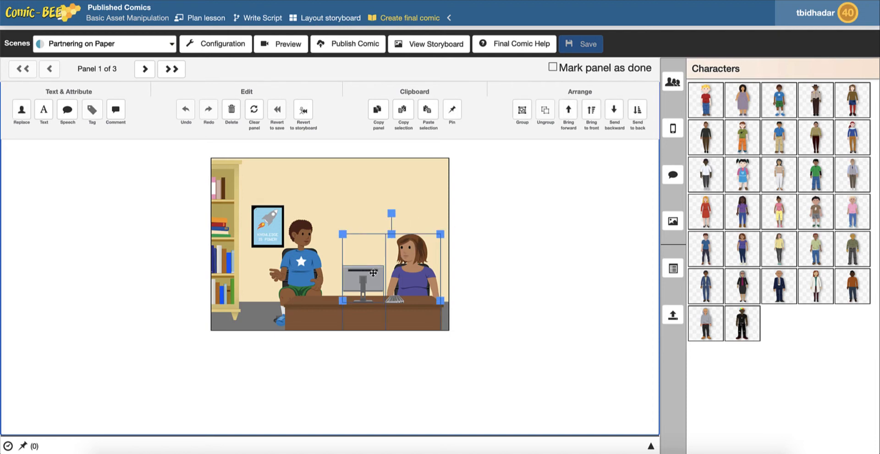
click(374, 185)
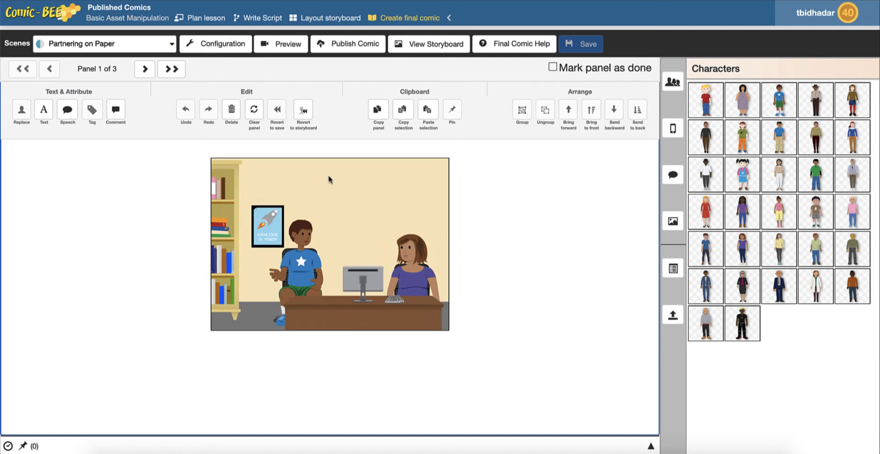
click(274, 169)
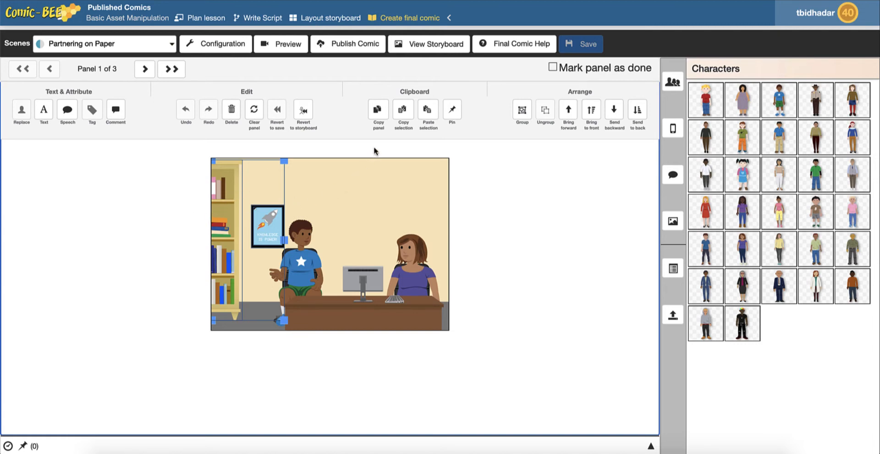
click(402, 113)
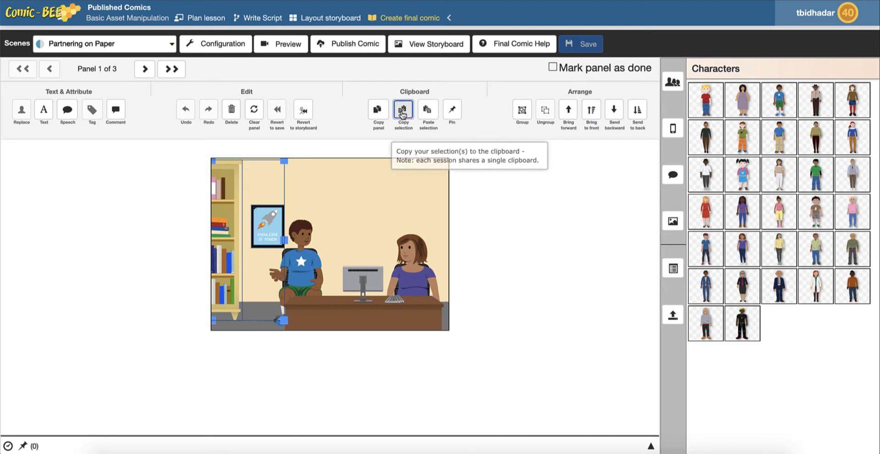
click(370, 189)
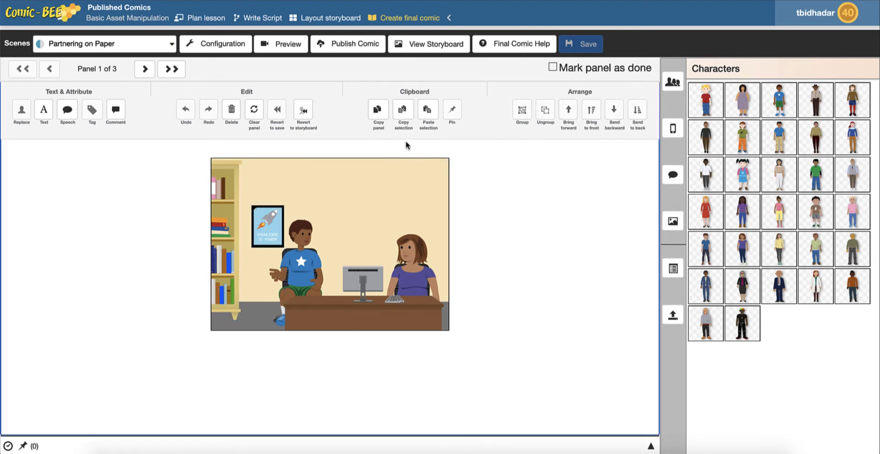
click(428, 114)
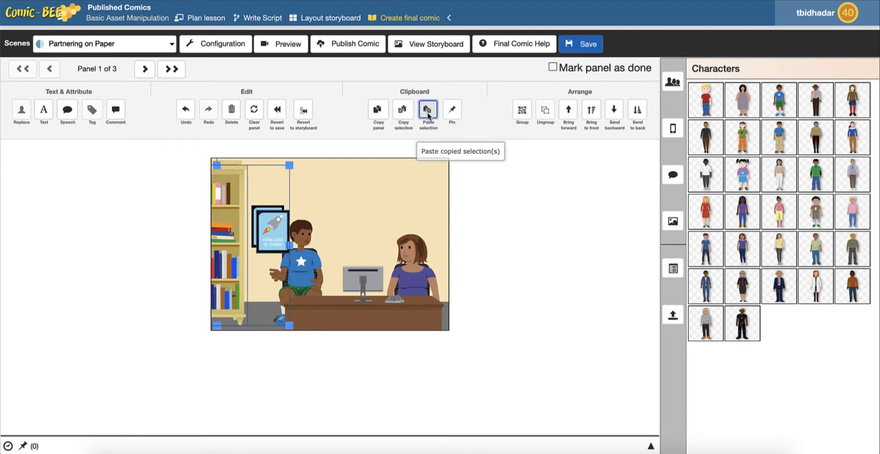
- Delete the duplicate rocket poster and position the duplicate bookshelf against the comic panel's right edge, over the seated woman
click(227, 225)
drag(228, 225, 360, 211)
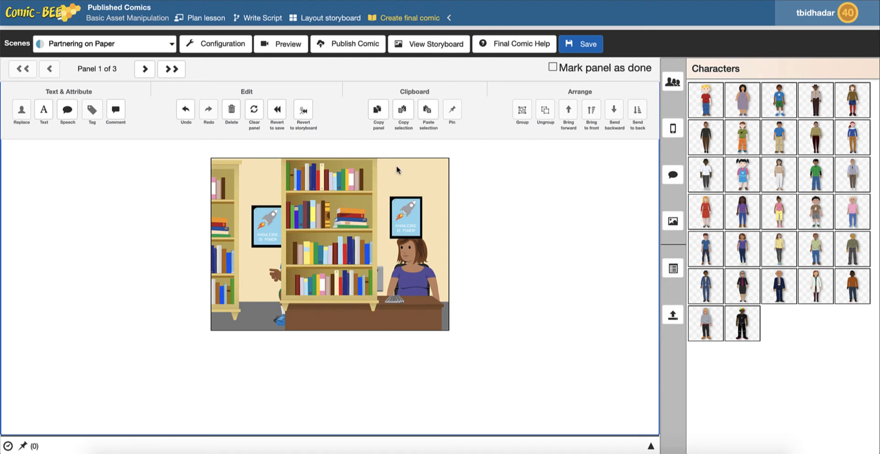
click(415, 208)
key(Delete)
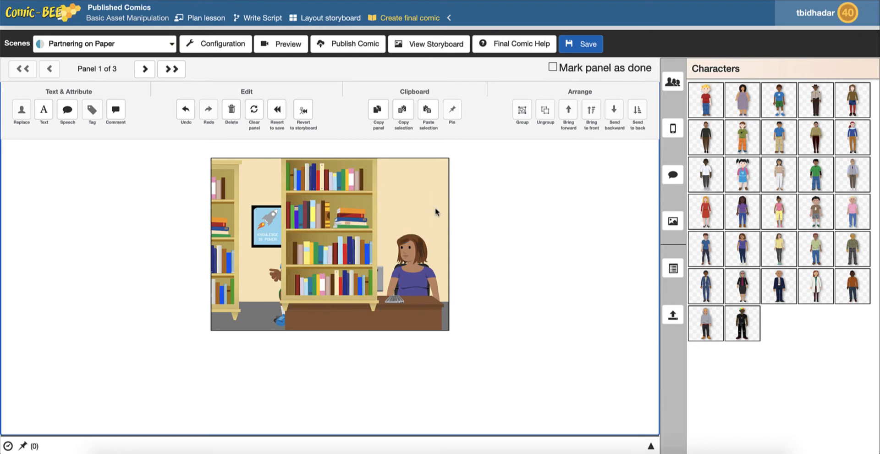
drag(330, 209, 403, 224)
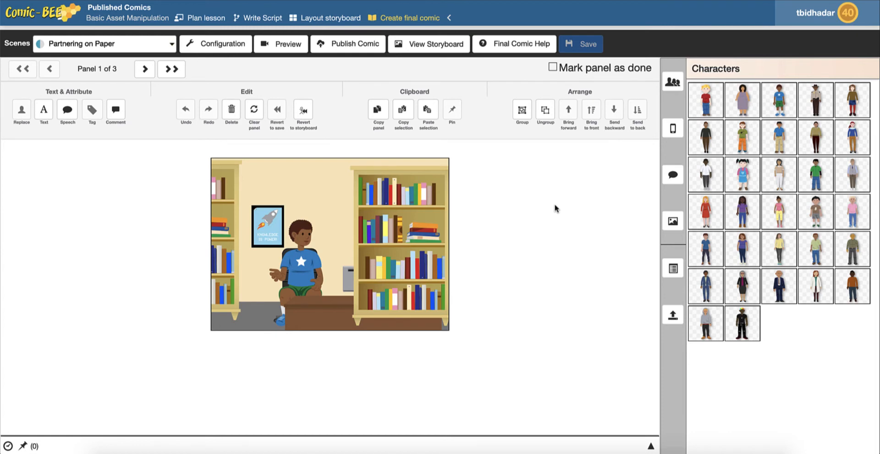
- Reorder the layers so the duplicate bookshelf sits directly beneath the rocket poster, behind the characters and furniture
click(672, 268)
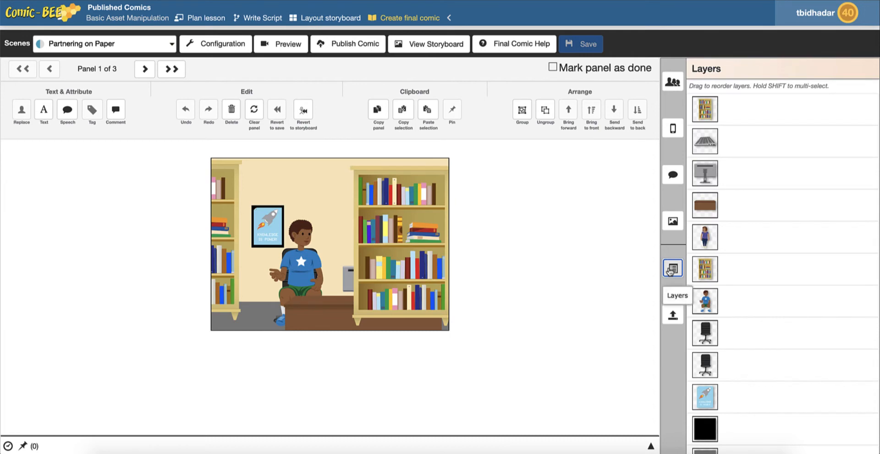
click(803, 115)
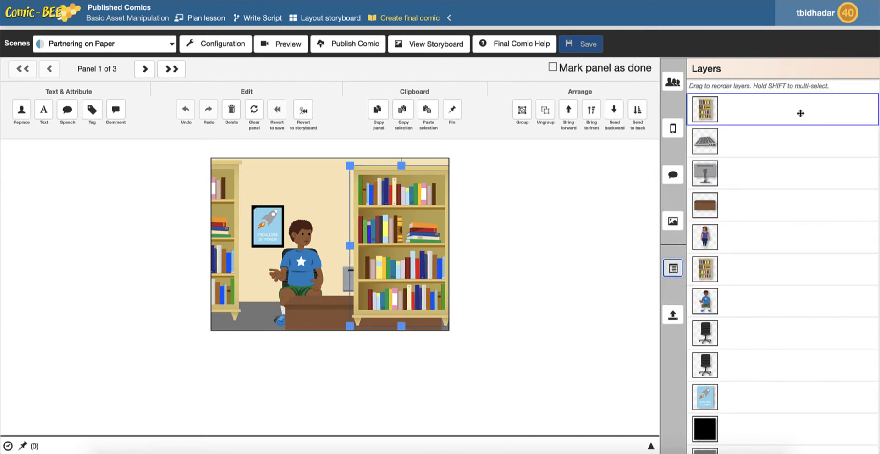
drag(796, 111, 790, 159)
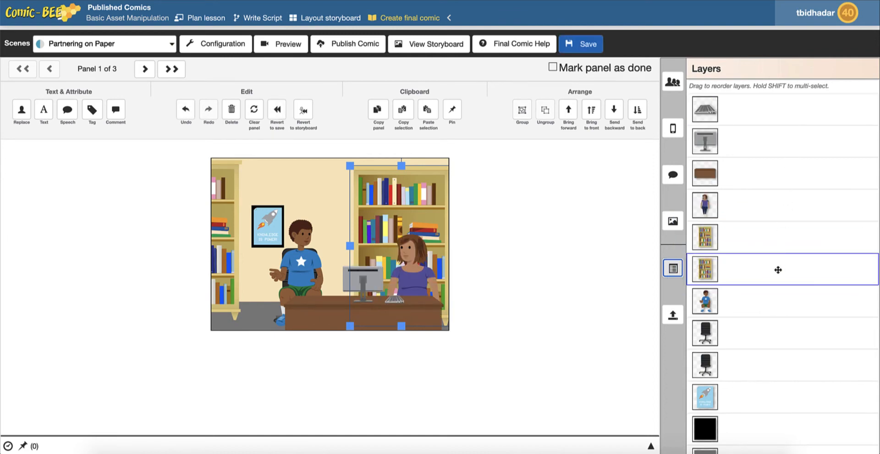
drag(776, 281, 772, 390)
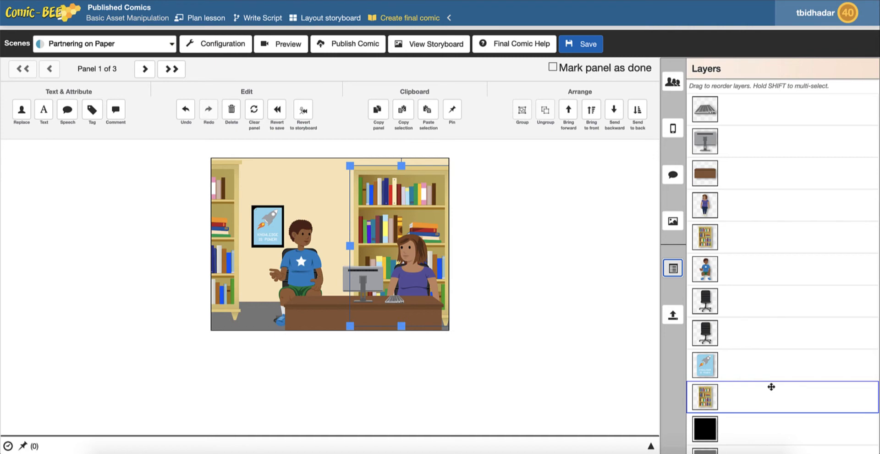
- Bring the duplicate bookshelf forward one layer at a time until it sits just beneath the keyboard
click(567, 117)
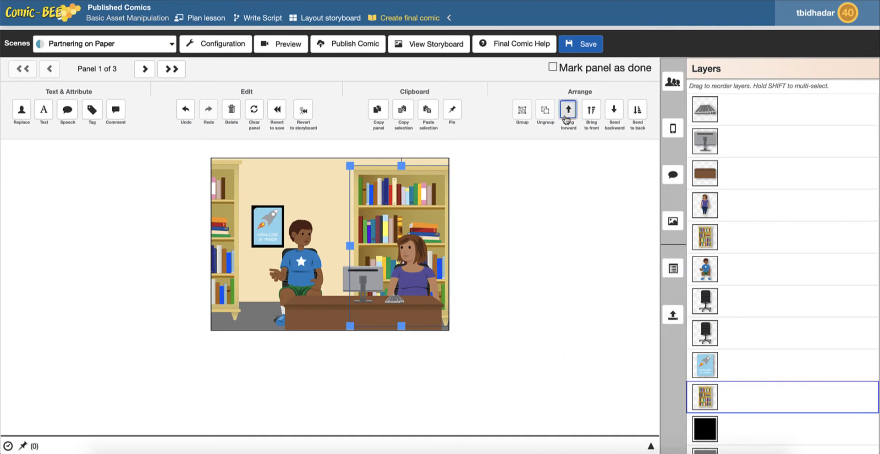
click(567, 117)
click(567, 117)
click(567, 117)
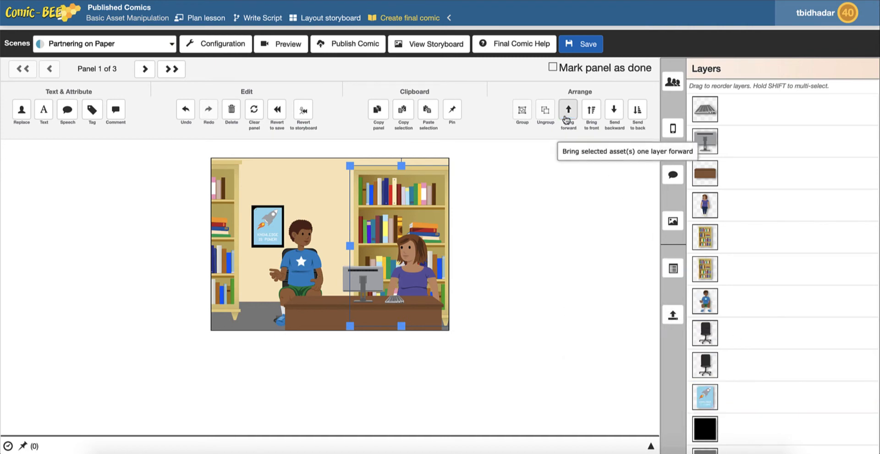
click(567, 116)
click(567, 117)
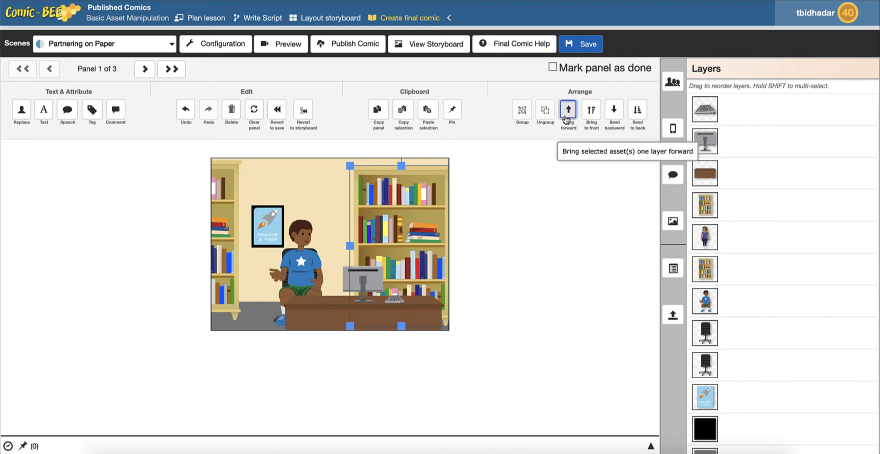
click(567, 117)
click(567, 117)
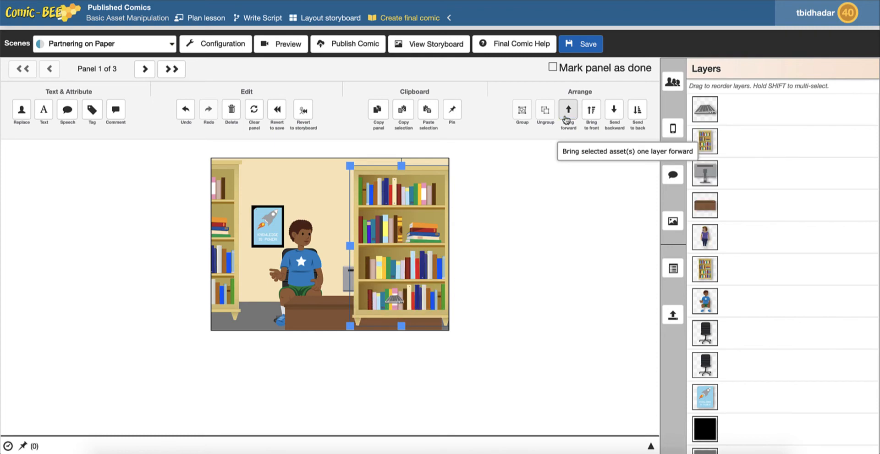
- Send the duplicate bookshelf backward layer by layer behind the characters and chairs, and finish by sending it to the back
click(614, 117)
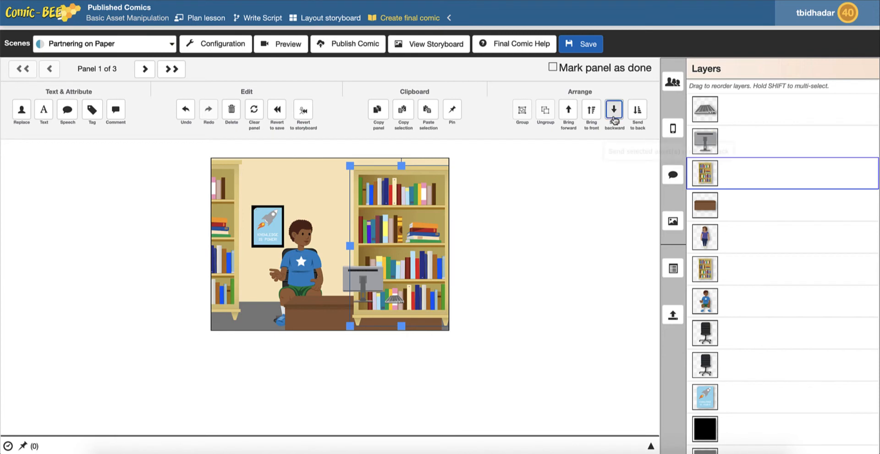
click(614, 117)
click(614, 117)
click(614, 117)
click(614, 117)
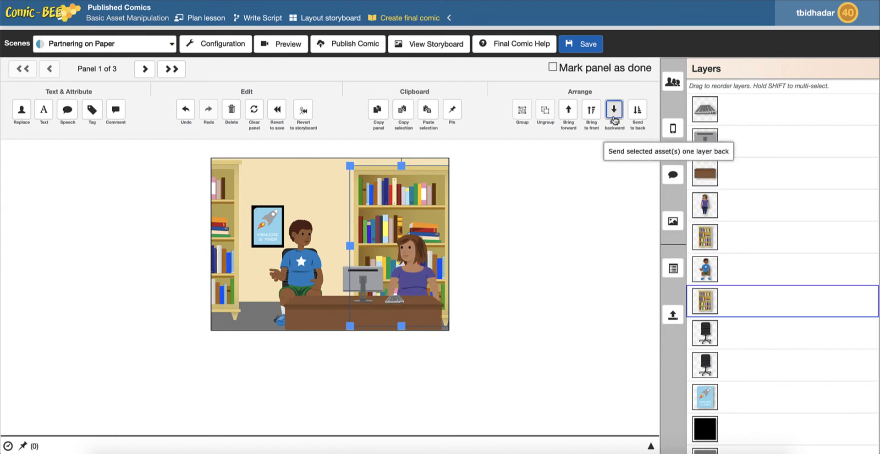
click(614, 117)
click(614, 117)
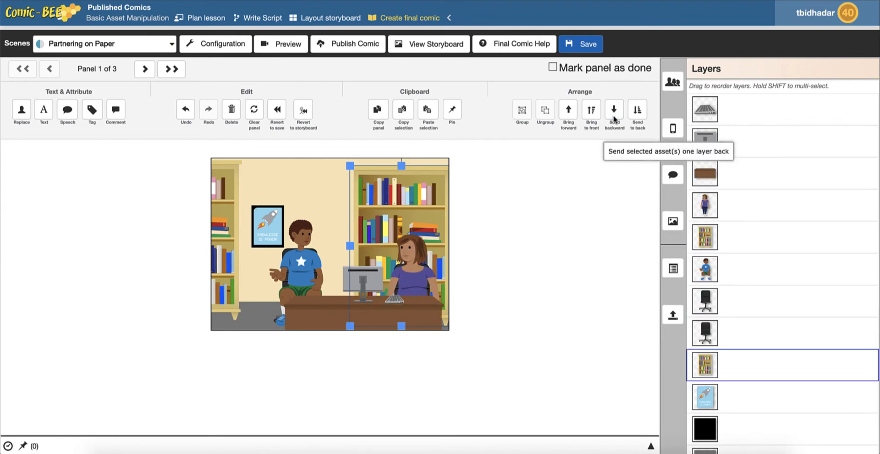
click(637, 112)
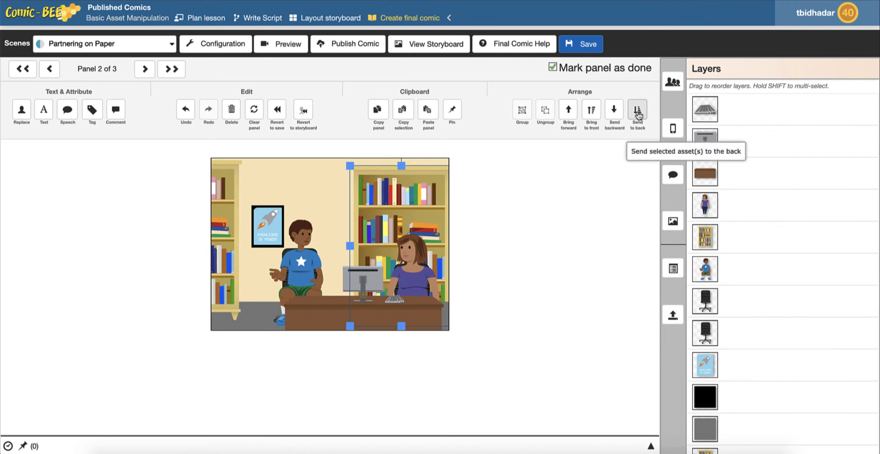
- Bring the duplicate bookshelf to the front of all layers, and try undoing and redoing that change
click(592, 112)
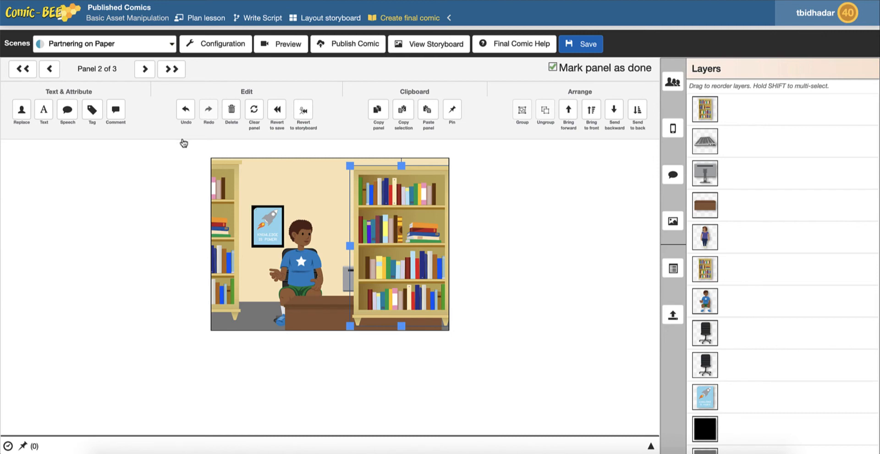
click(186, 112)
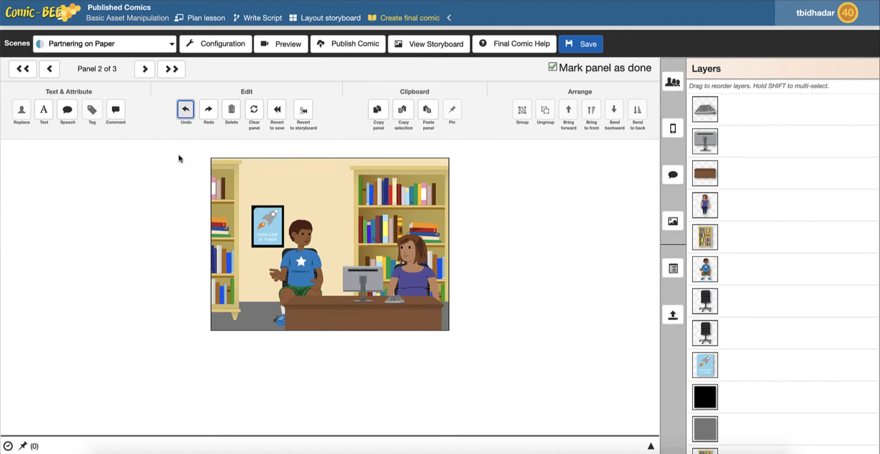
click(211, 114)
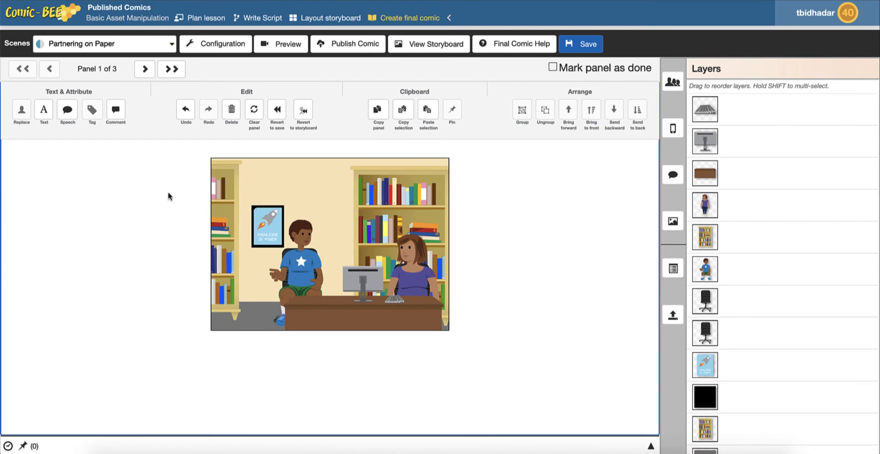
- Revert the panel to its last saved state, and revert it further to its storyboard version
click(277, 112)
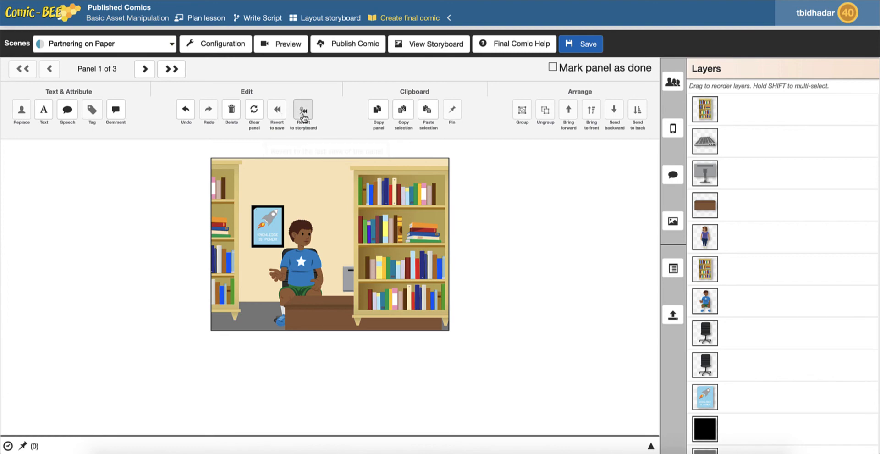
click(303, 115)
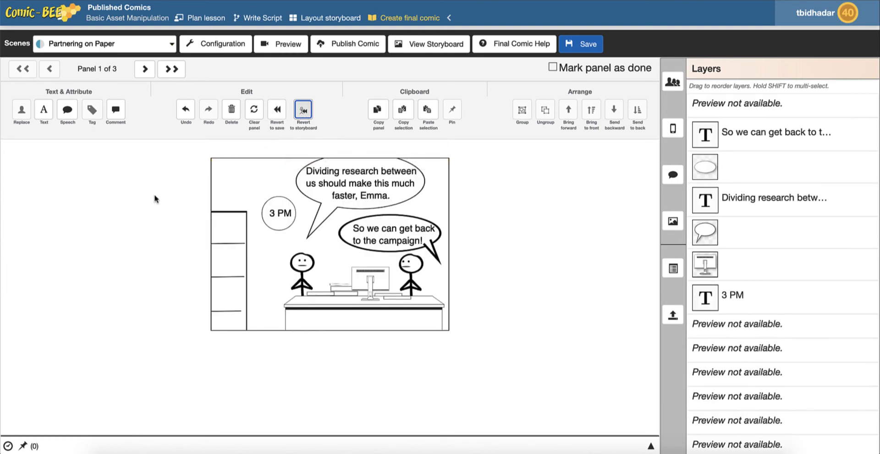
- Clear everything from the comic panel and confirm the clearing
click(255, 113)
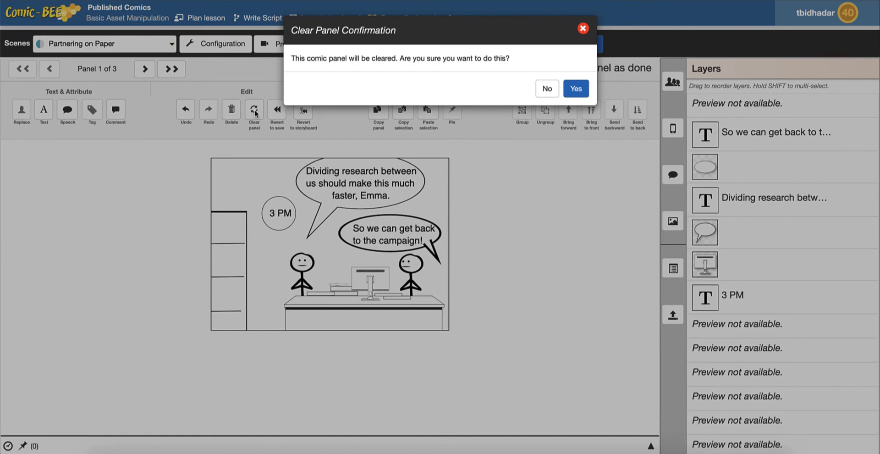
click(575, 89)
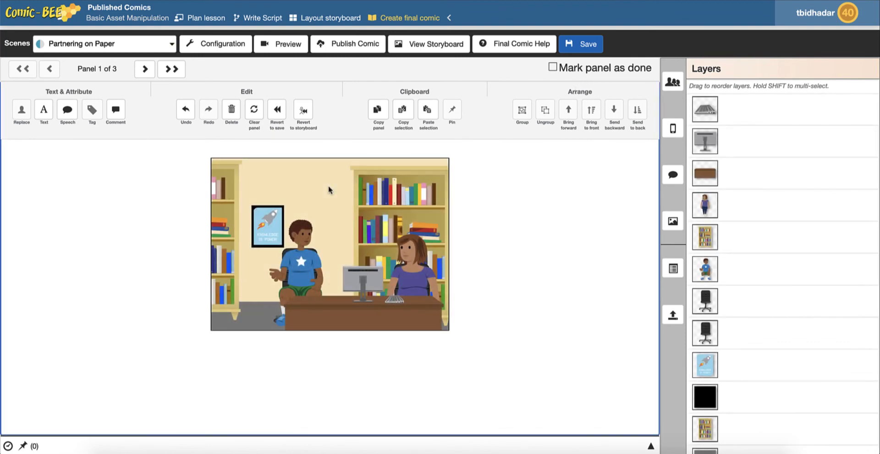
- Copy the whole of panel 1 into panel 2, saving the changes in both panels
click(383, 118)
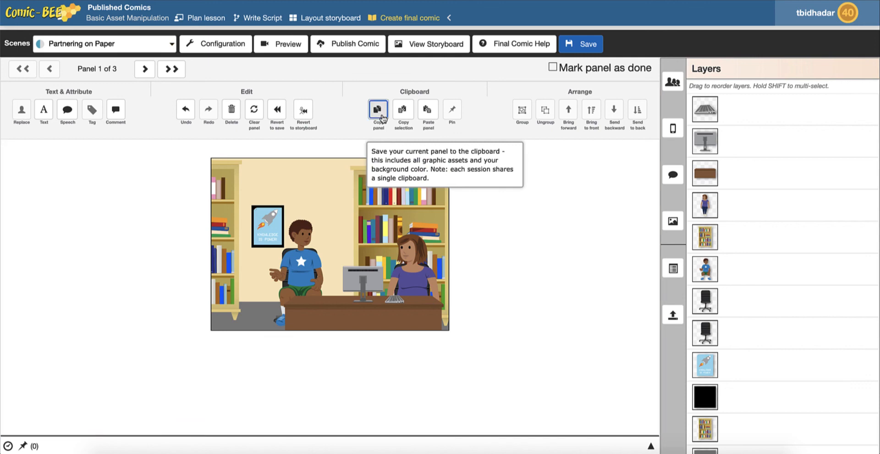
click(145, 69)
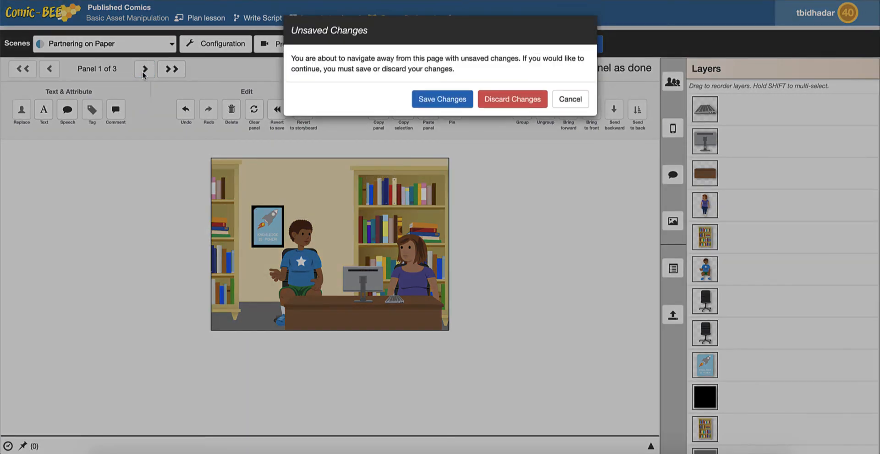
click(442, 99)
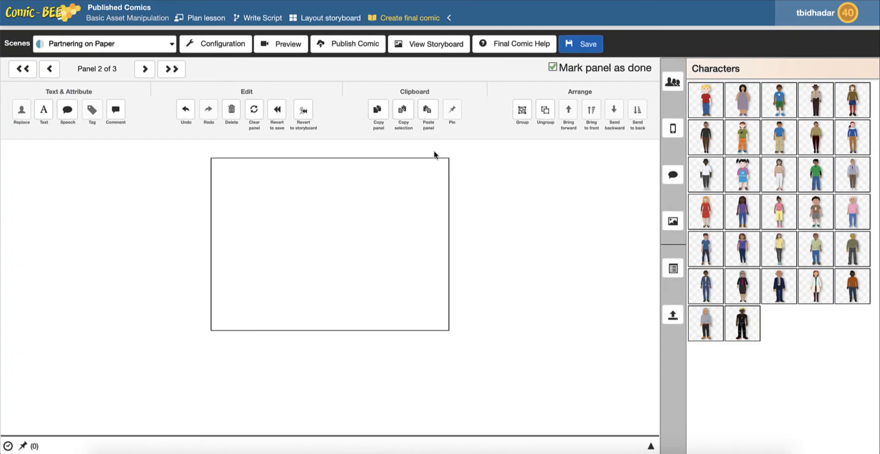
click(428, 111)
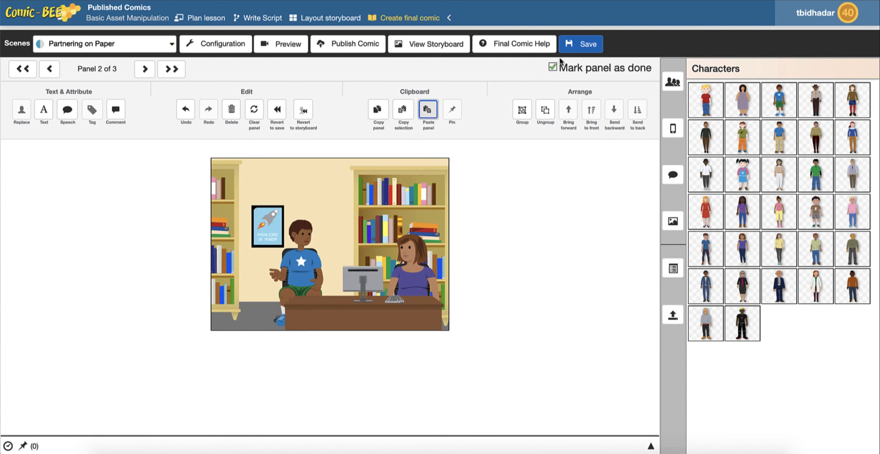
click(586, 49)
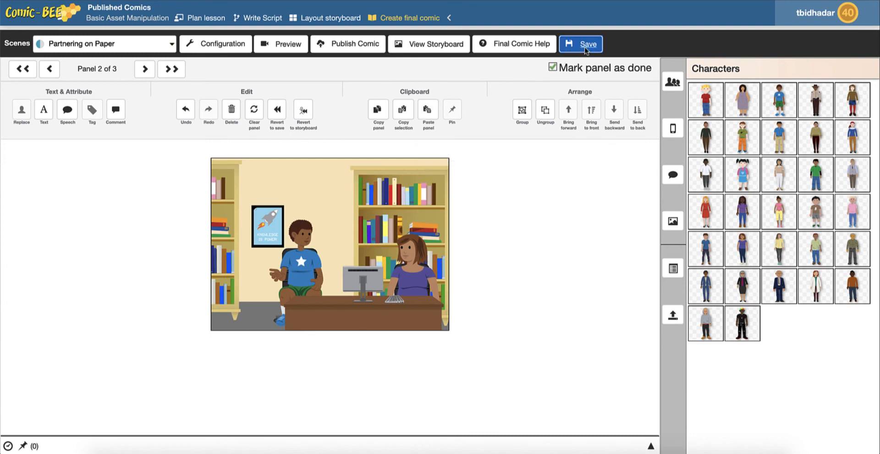